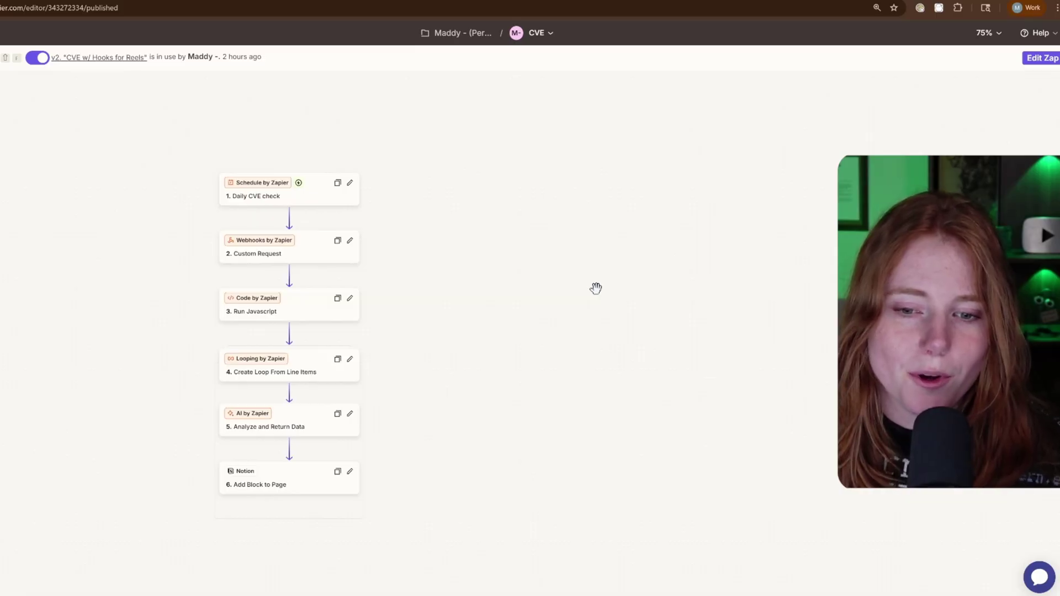
- Zoom the Zap editor to 125% and pan the canvas to show the first steps
key("ctrl+plus")
key("ctrl+plus")
key("ctrl+plus")
key("ctrl+plus")
key("ctrl+plus")
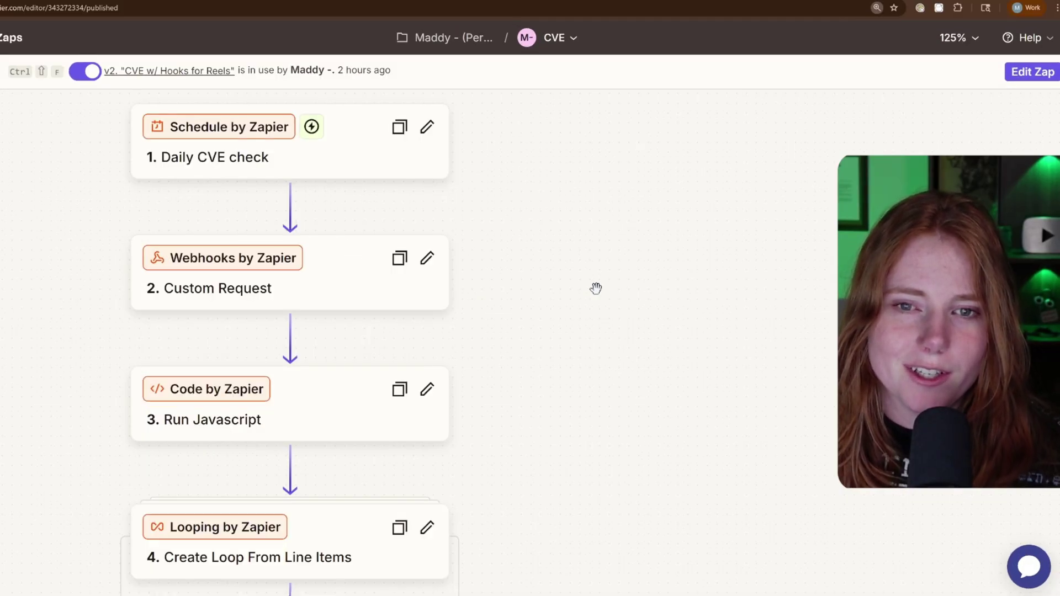
left_click_drag(596, 289, 593, 396)
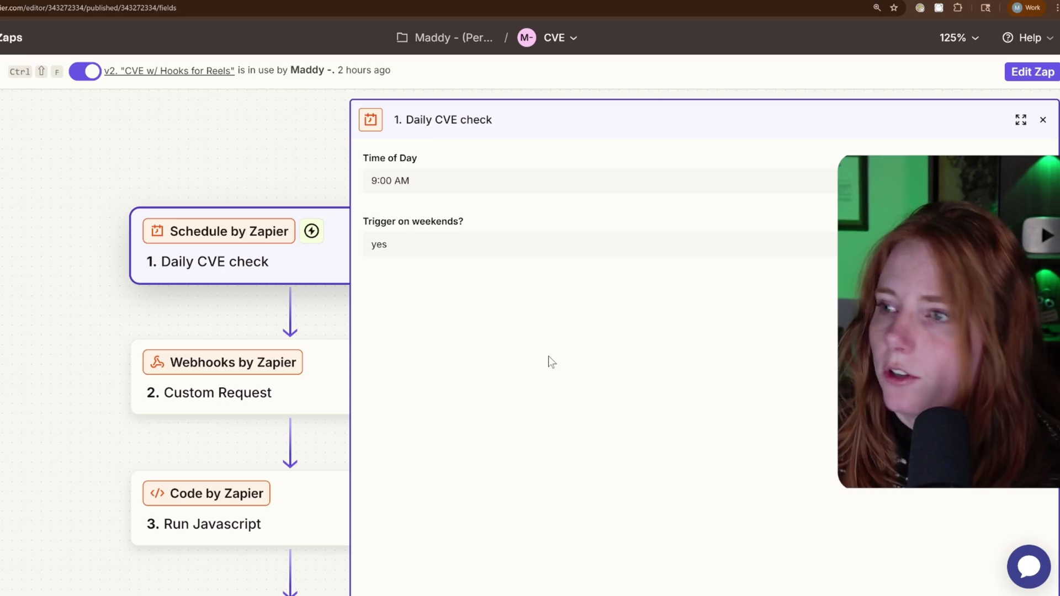
- Bring up the Custom Request GET step, then switch to the NVD vulnerabilities API documentation
left_click(333, 397)
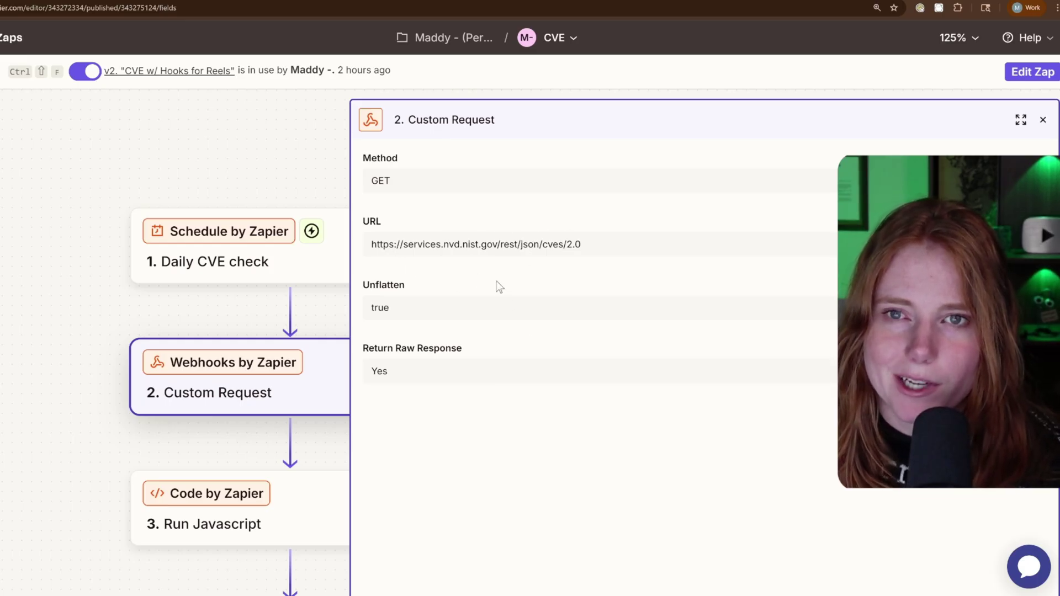
key("ctrl+Tab")
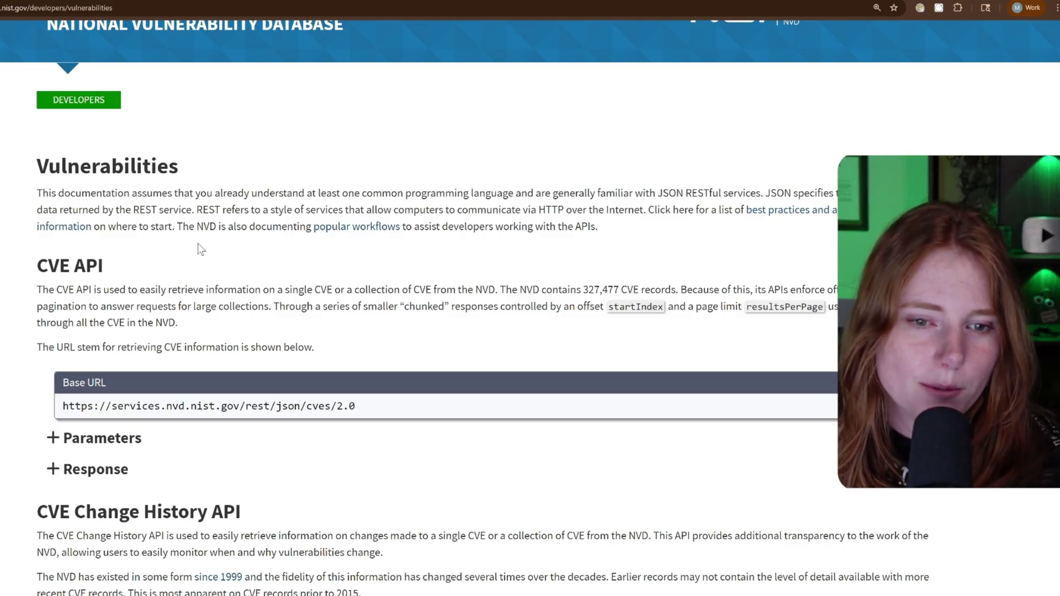
- Highlight the CVE API heading on the NVD documentation page, then clear the selection
left_click_drag(34, 266, 118, 275)
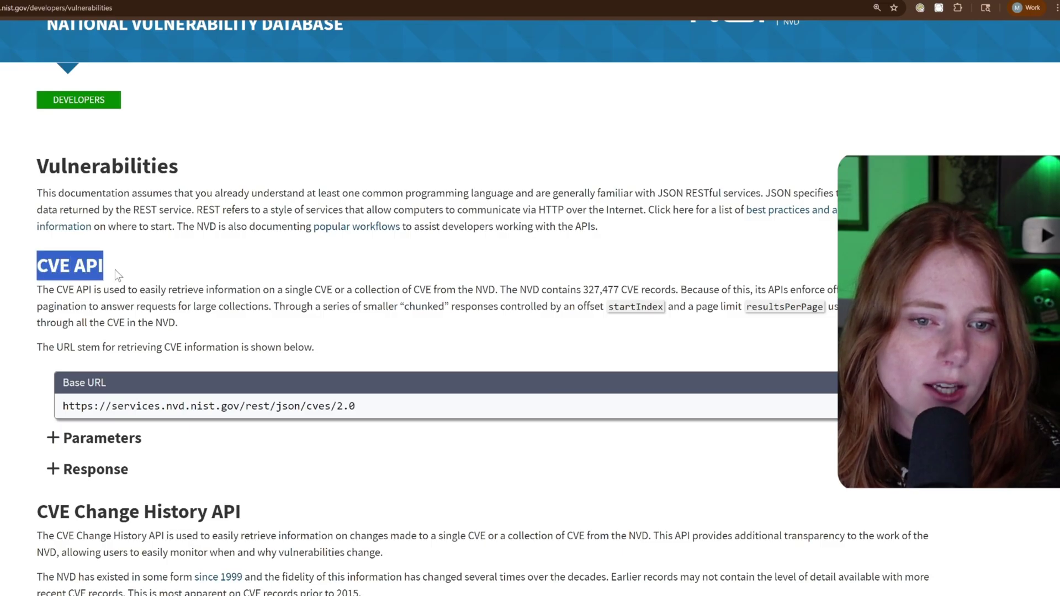
left_click(139, 273)
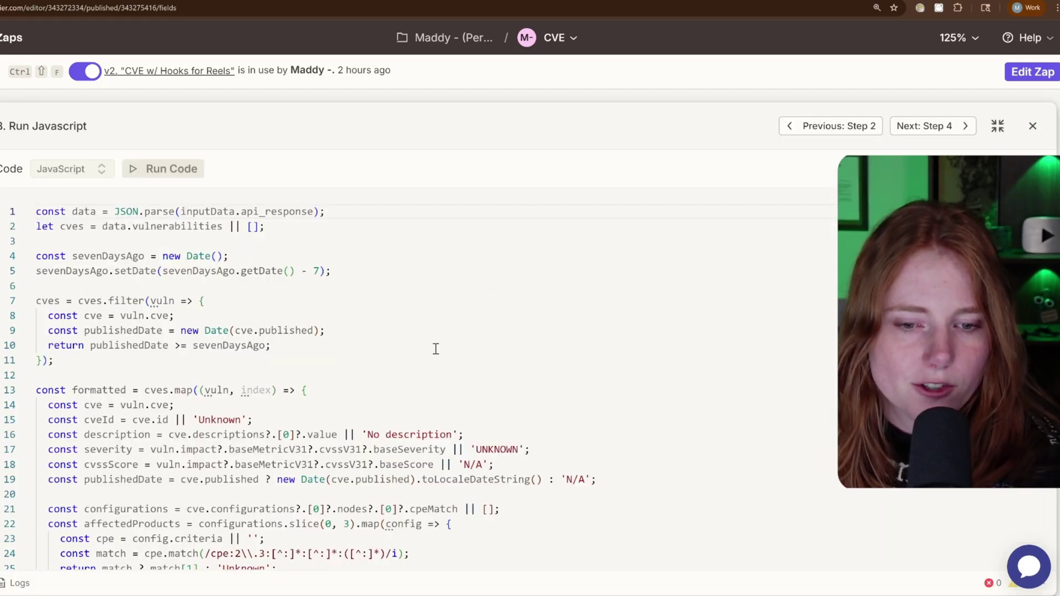
- Scroll through the Run Javascript code's seven-day filter and CVE mapping logic
scroll(436, 349, "down", 3)
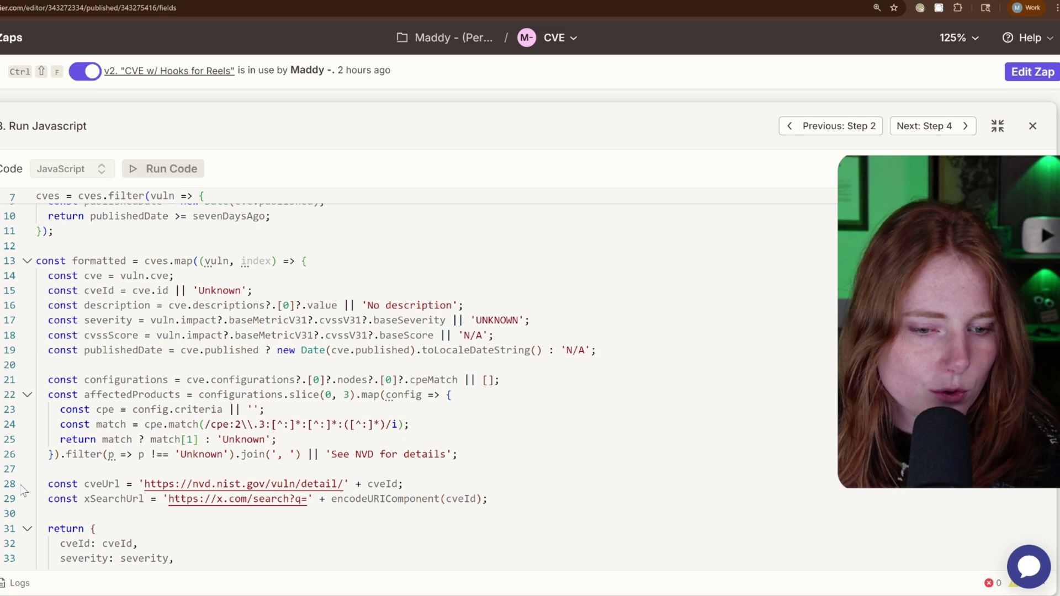
scroll(492, 490, "up", 1)
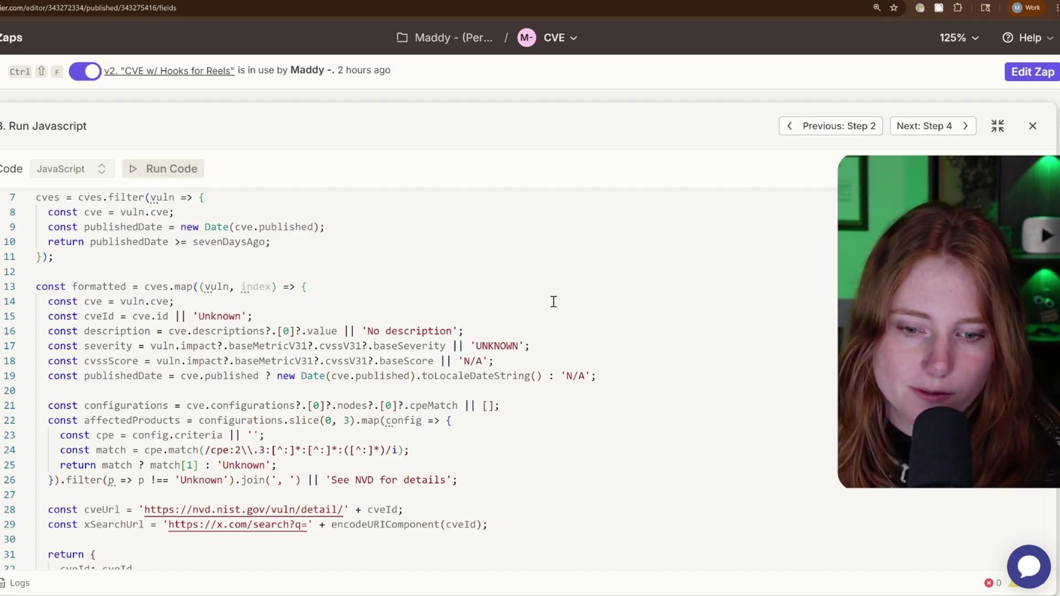
- Scroll to the code's return block of CVE fields, then exit the full code editor
scroll(554, 302, "down", 3)
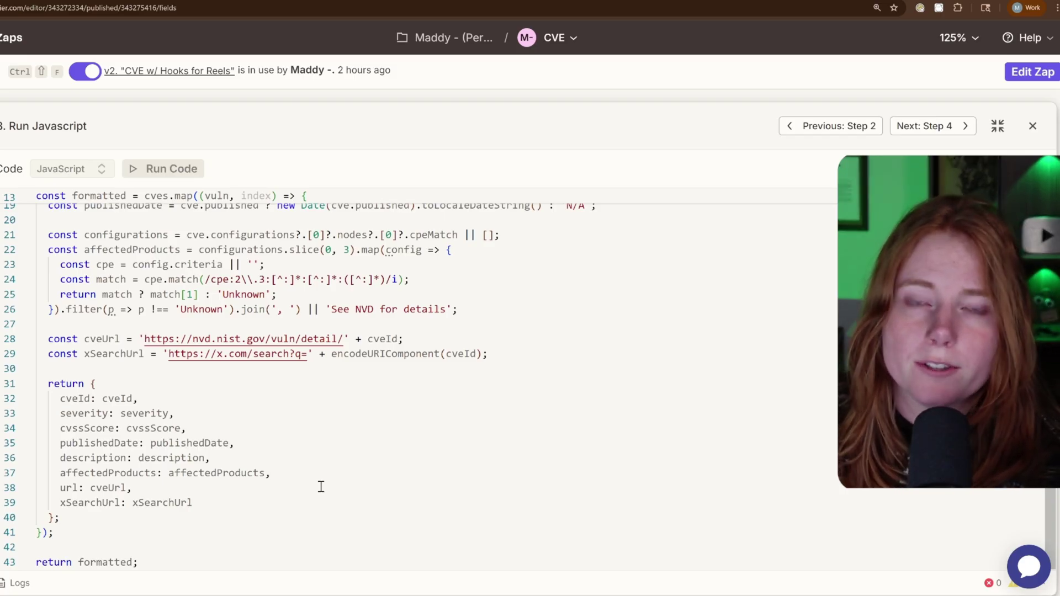
key("Escape")
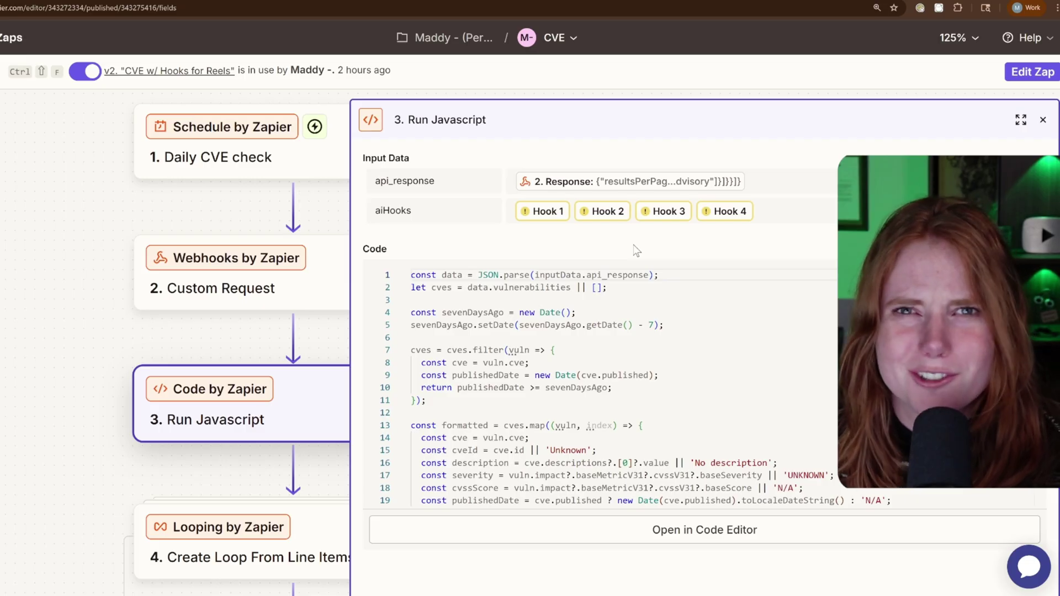
- Close the Run Javascript panel after reviewing its api_response and aiHooks inputs
key("Escape")
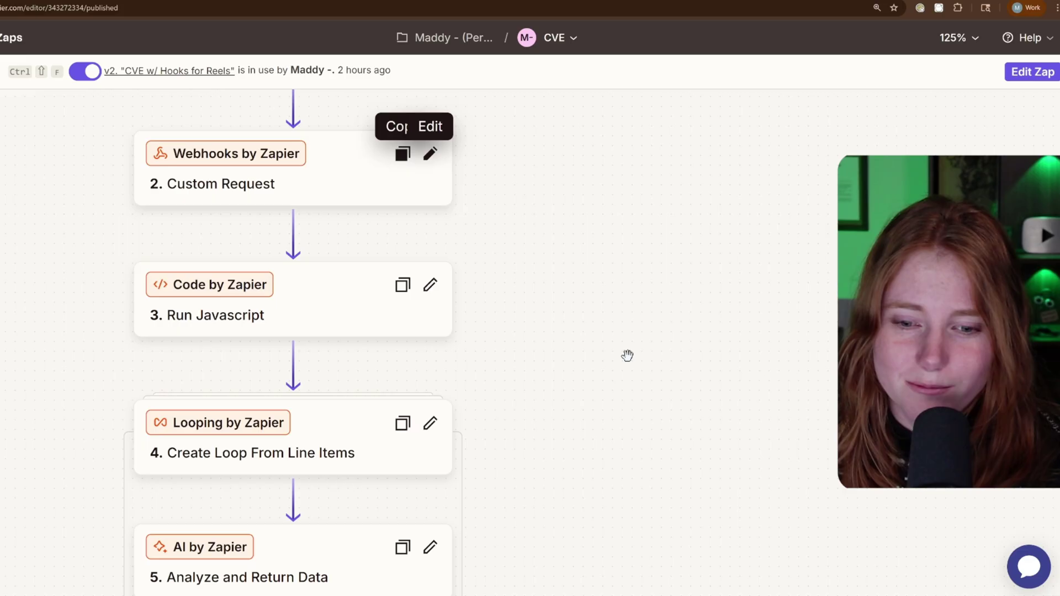
- Show the Create Loop From Line Items step, then the OpenAI Analyze and Return Data step
key("Down")
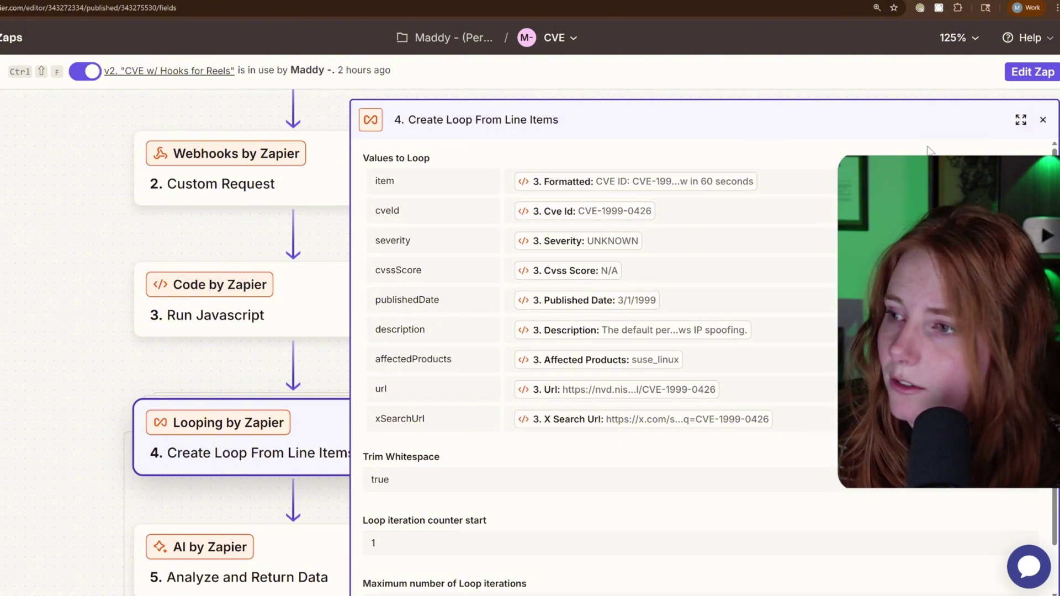
left_click(237, 577)
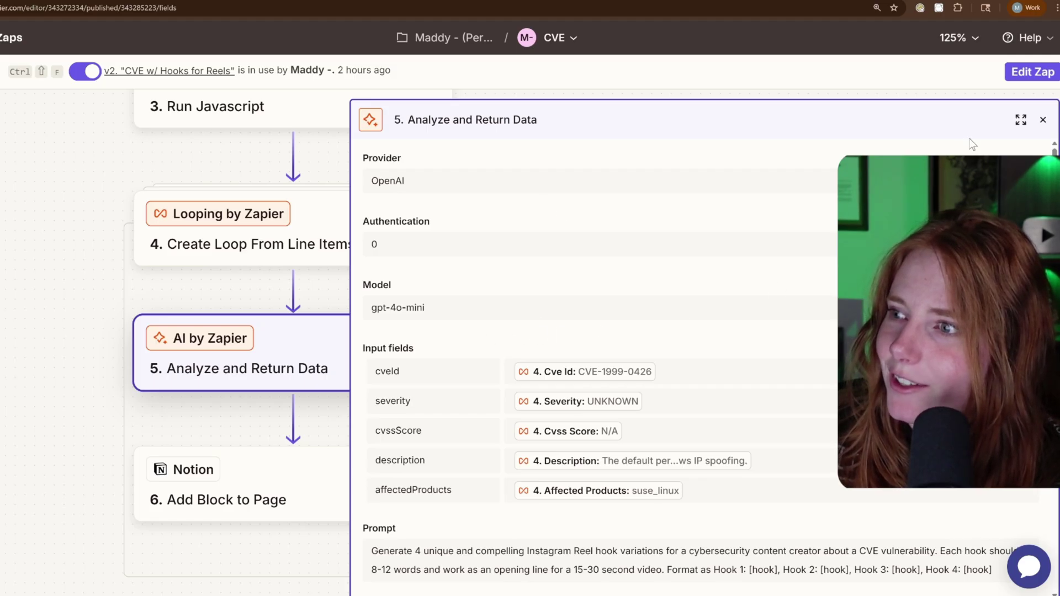
- Expand the AI step into the prompt builder and scroll through the Reel hook prompt
left_click(1021, 119)
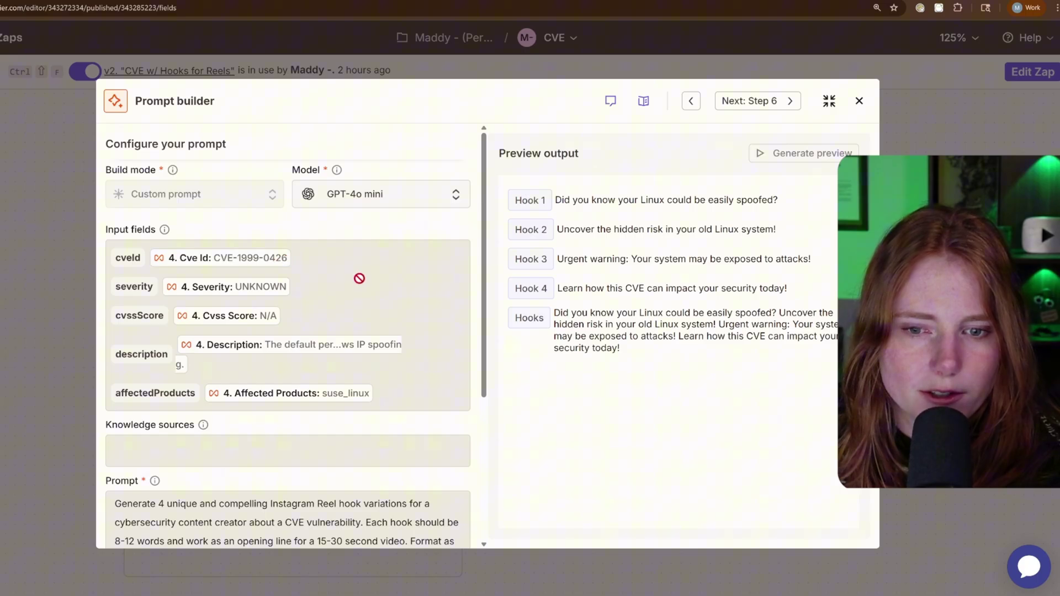
scroll(421, 355, "down", 4)
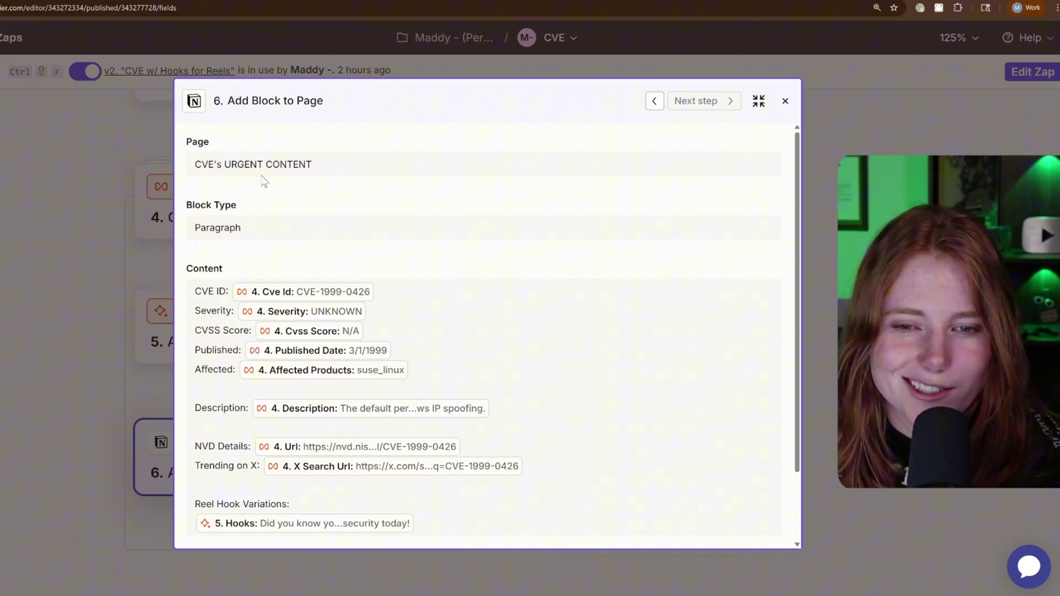
- Scroll through the Notion Add Block to Page content fields
scroll(546, 401, "down", 1)
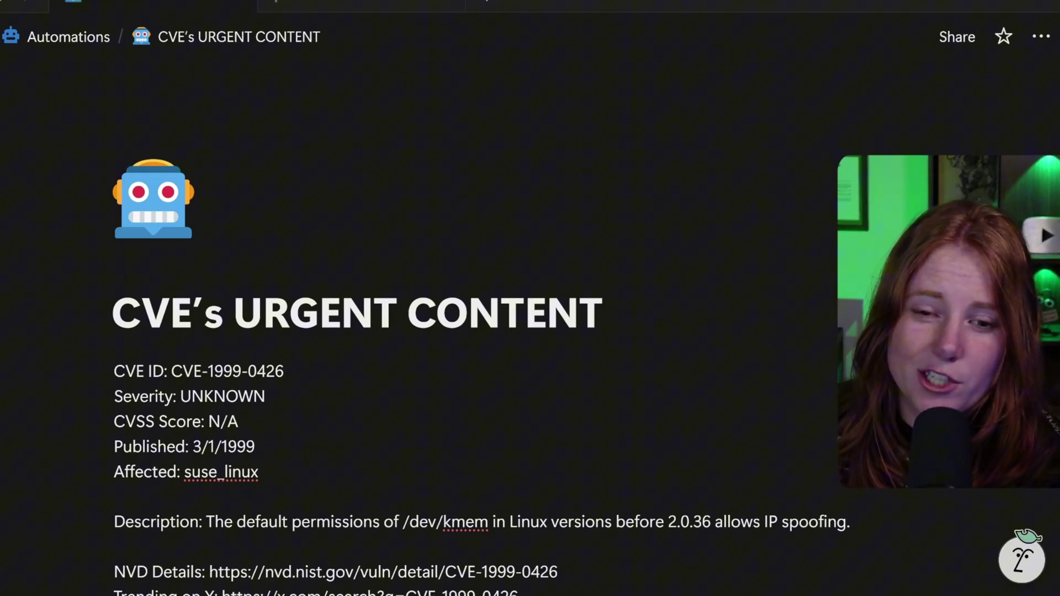
- Scroll the Notion page through the CVE-1999-0426 entry and its Reel hook variations
scroll(705, 431, "down", 4)
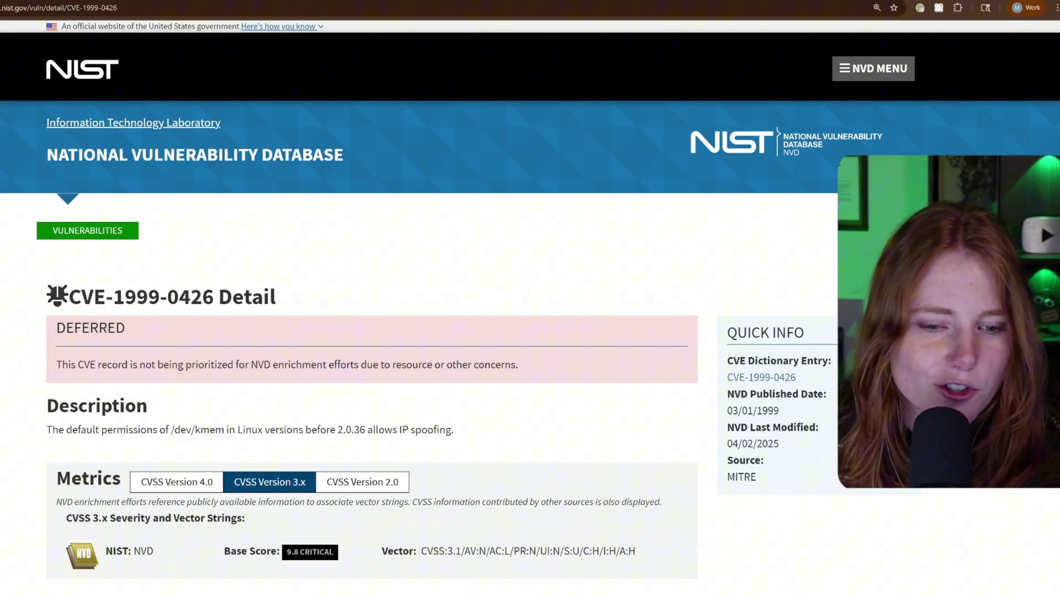
scroll(530, 310, "down", 3)
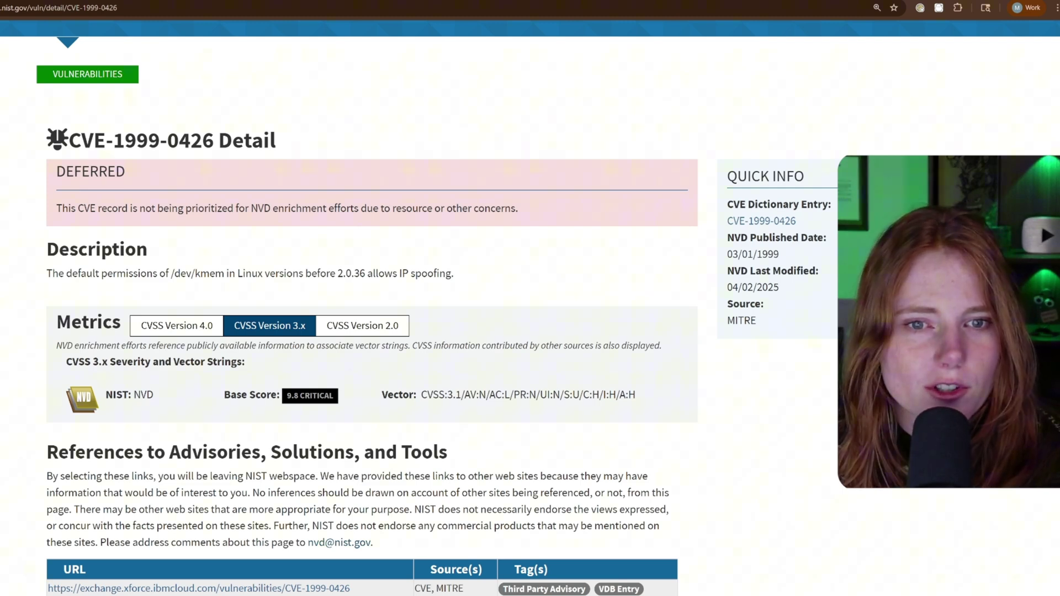
left_click_drag(112, 141, 158, 141)
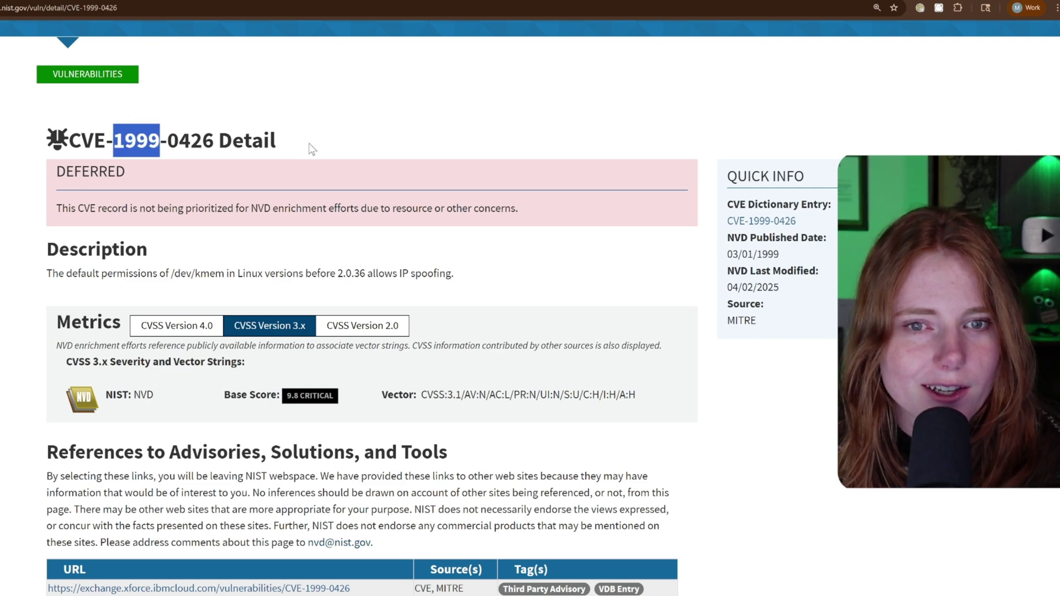
left_click(312, 146)
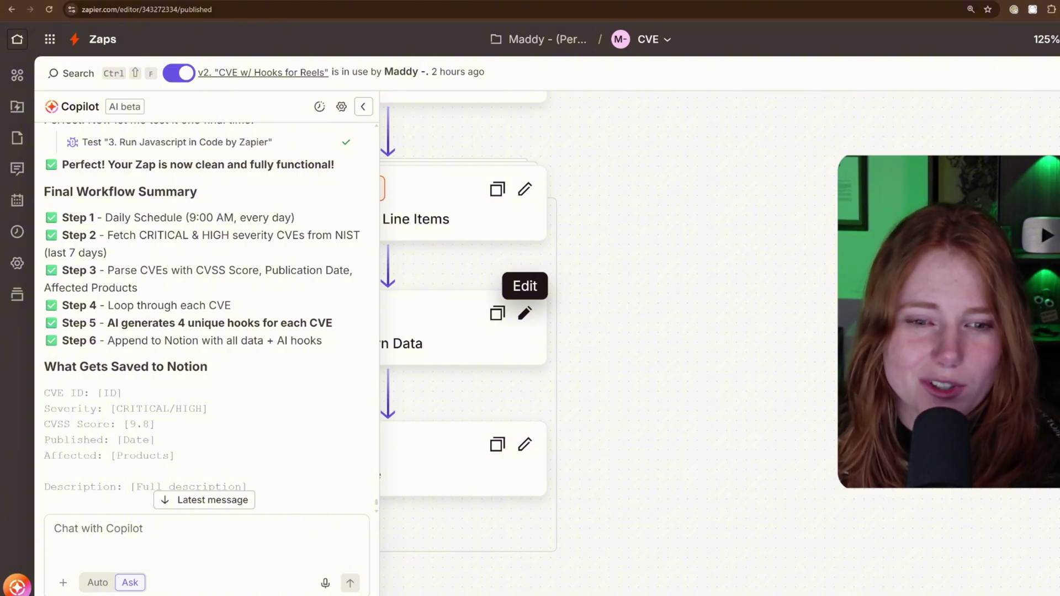
- Enlarge the page and read Copilot's six-step summary down to the What Gets Saved to Notion section
key("ctrl+plus")
key("ctrl+plus")
key("ctrl+plus")
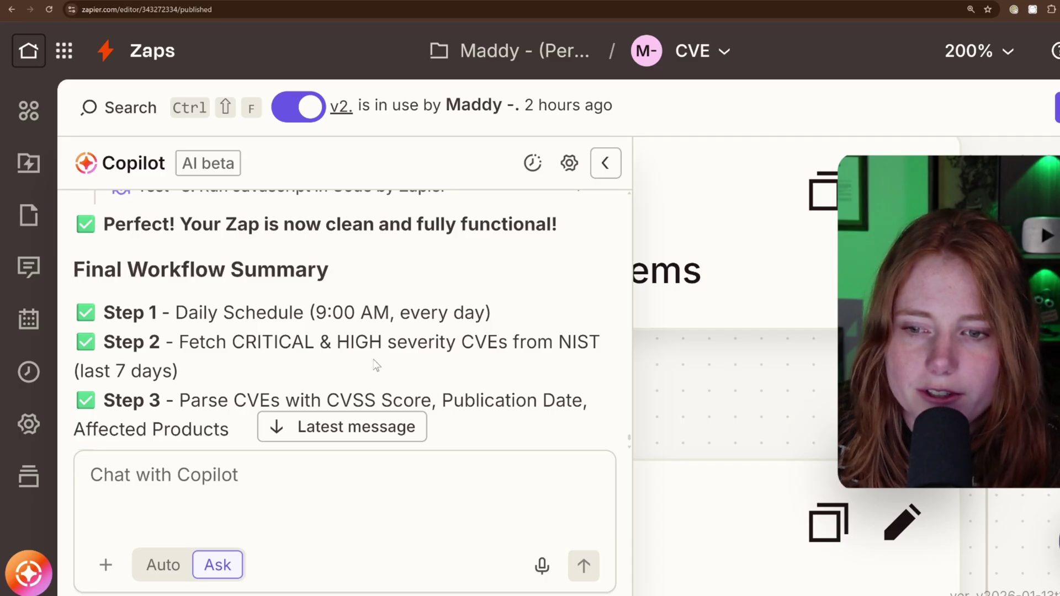
scroll(375, 365, "down", 2)
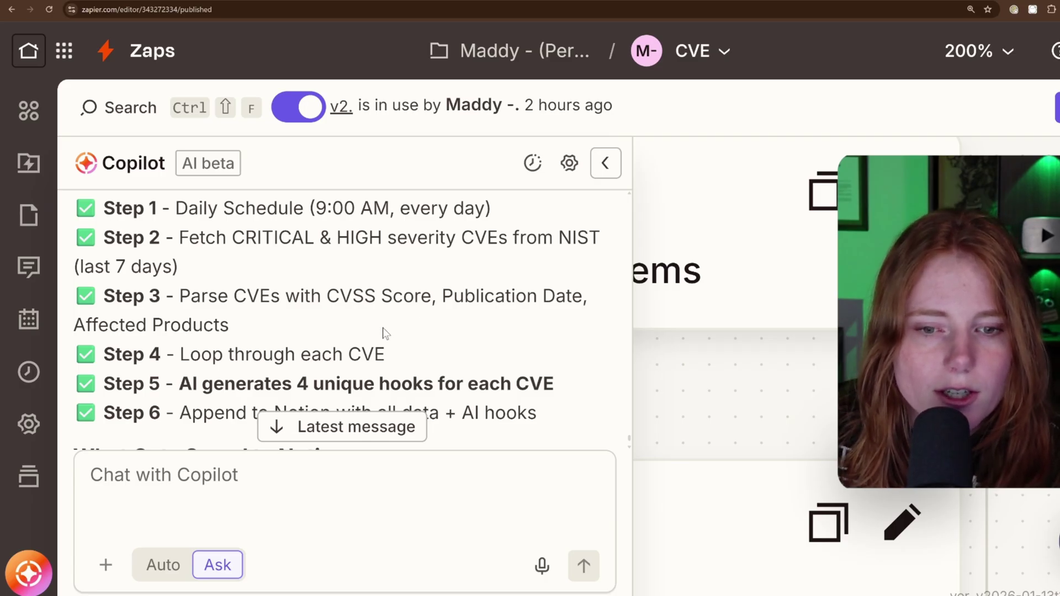
scroll(435, 346, "down", 1)
scroll(436, 346, "down", 1)
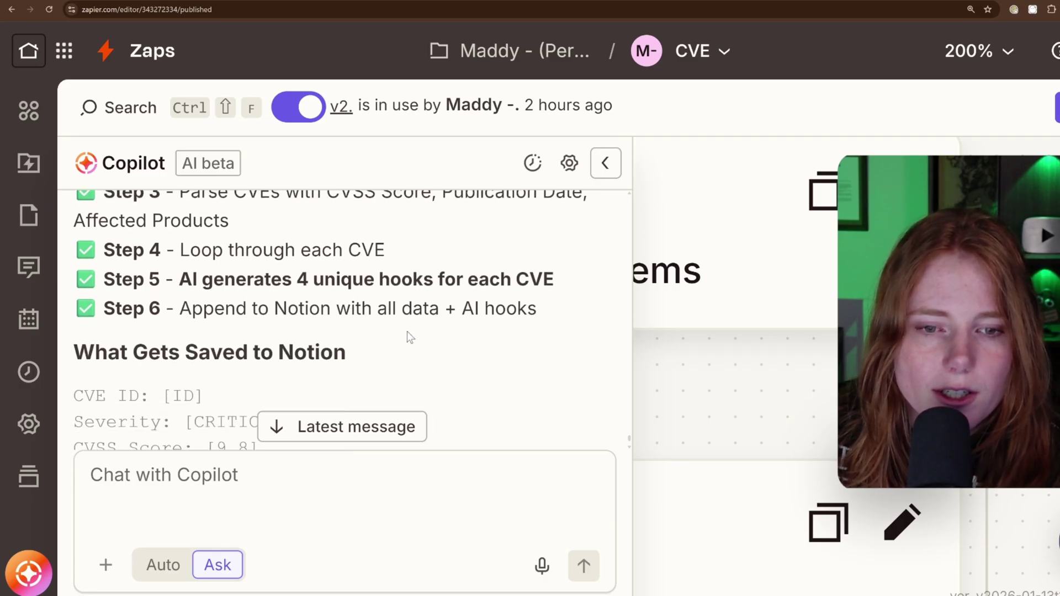